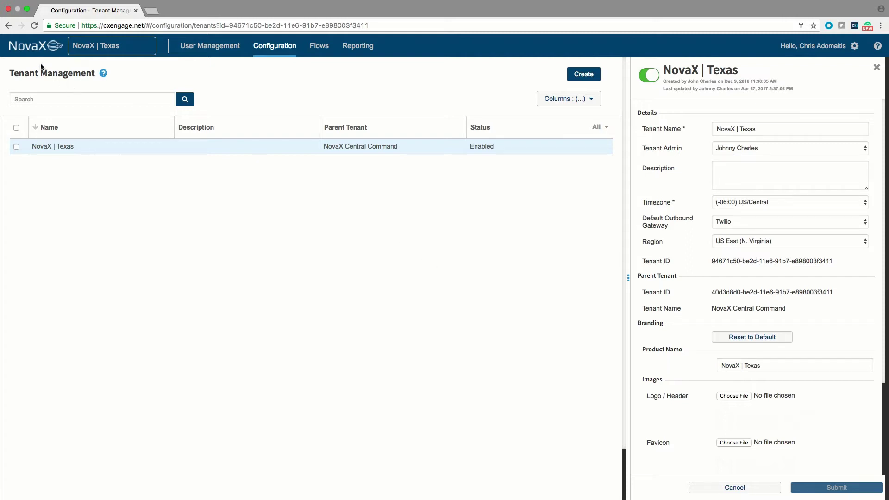
- Drop down the Configuration menu to show Tenants, Integrations, Lists and Business Hours
mouse_move(285, 55)
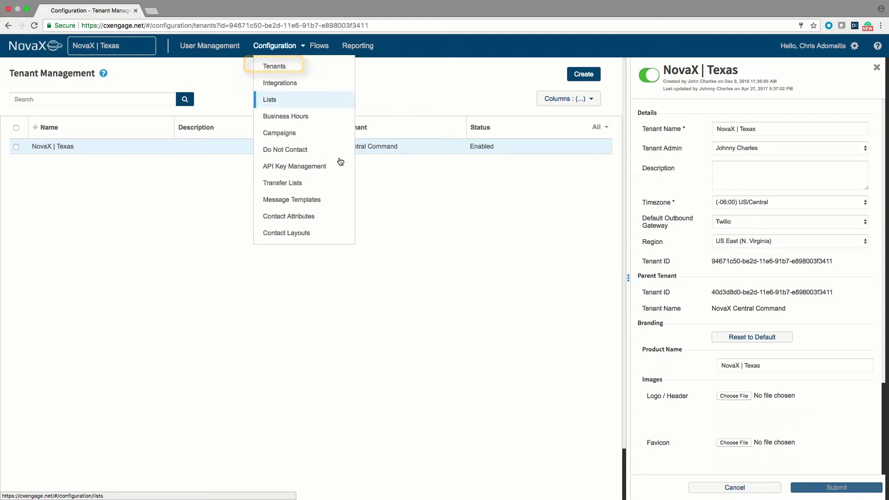
- Dismiss the Configuration menu, leaving the NovaX | Texas tenant details in view
left_click(497, 341)
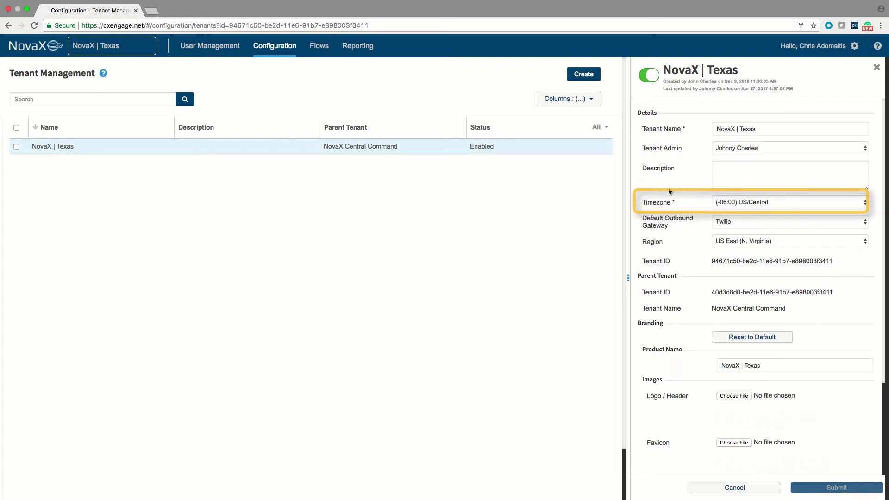
left_click(769, 202)
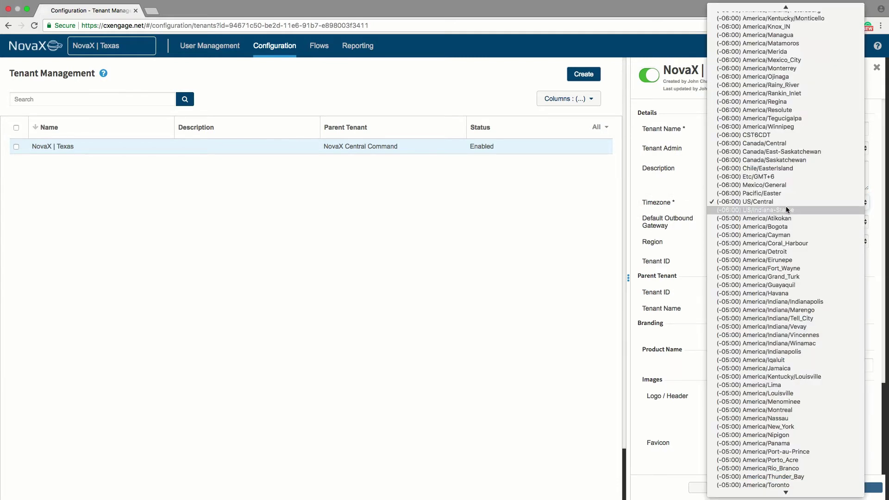
left_click(495, 237)
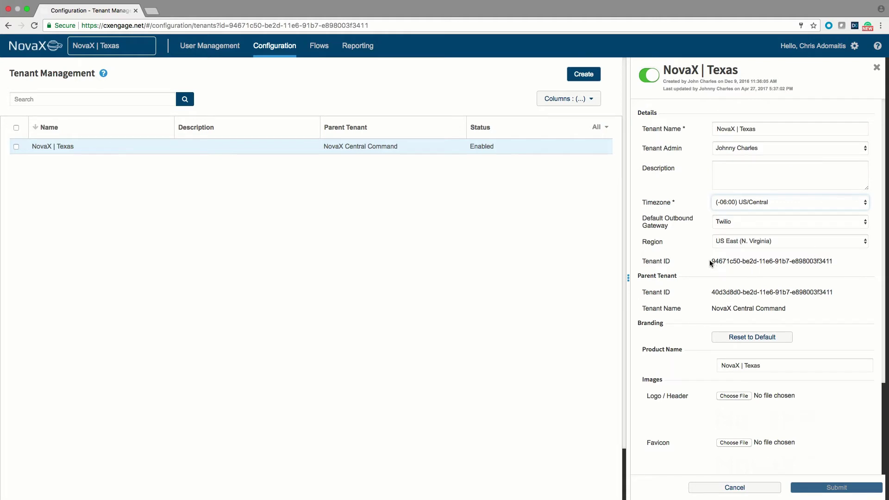
left_click_drag(711, 262, 840, 267)
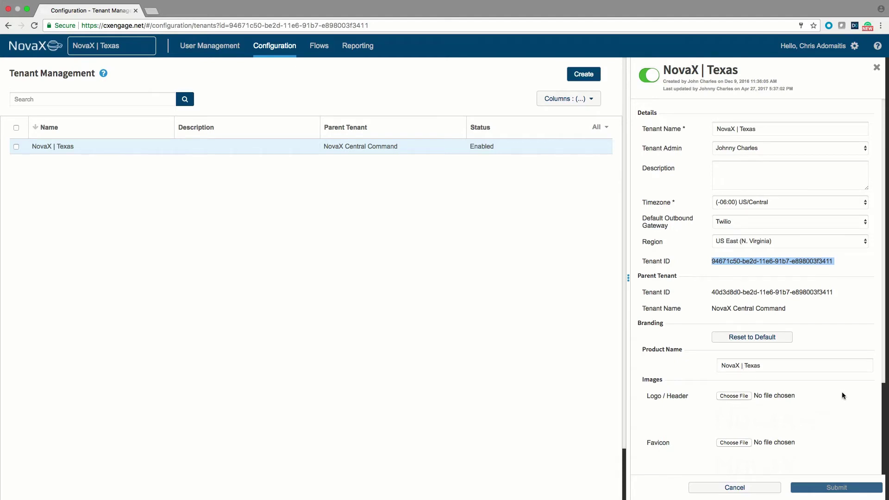
scroll(843, 395, "down", 3)
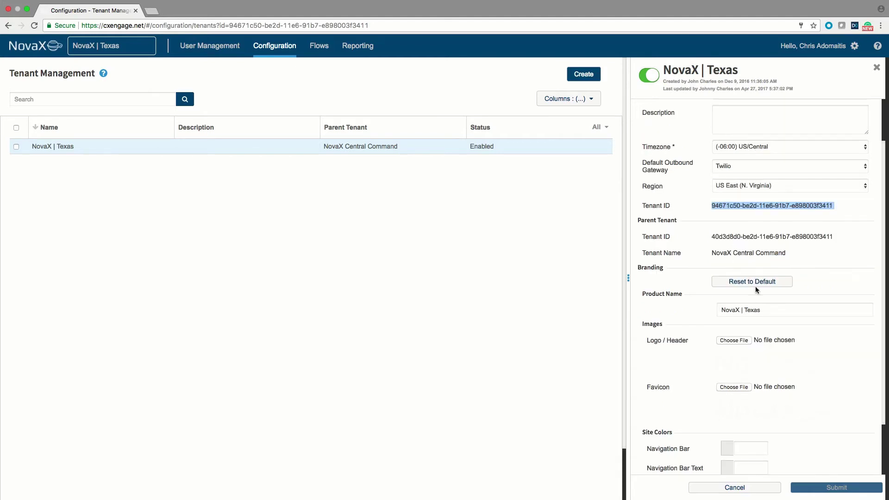
left_click(748, 310)
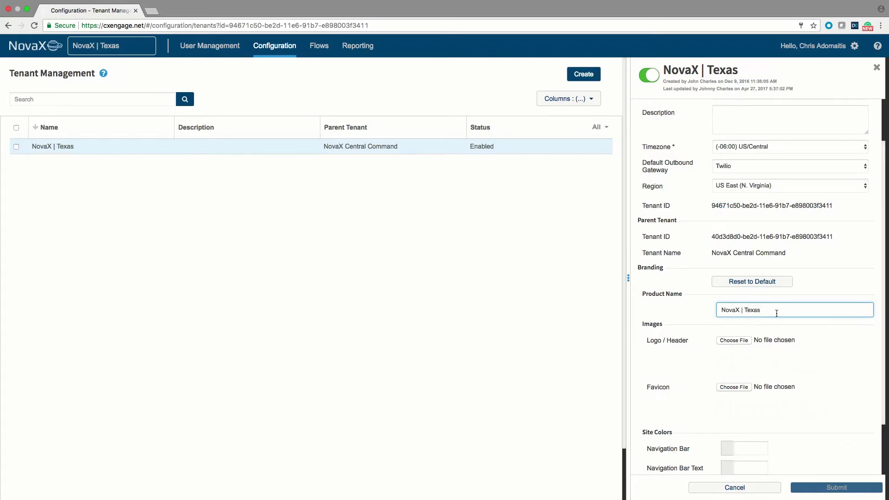
left_click_drag(777, 314, 649, 312)
left_click(673, 316)
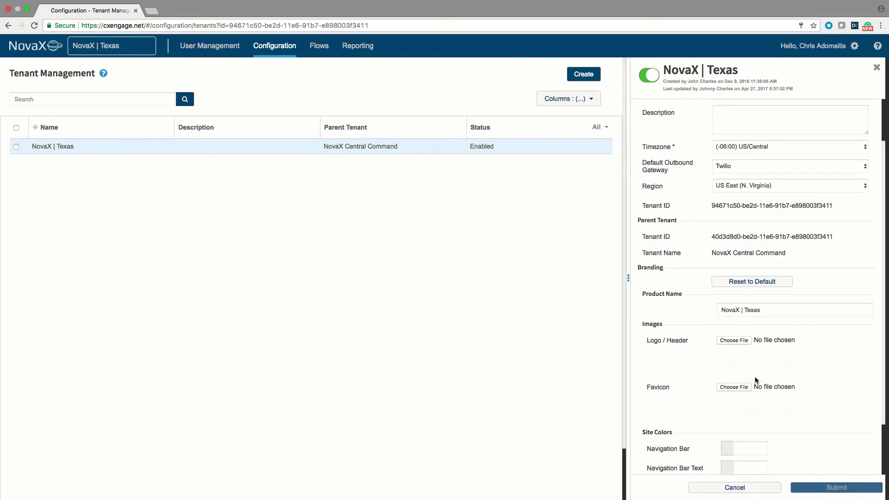
left_click(739, 341)
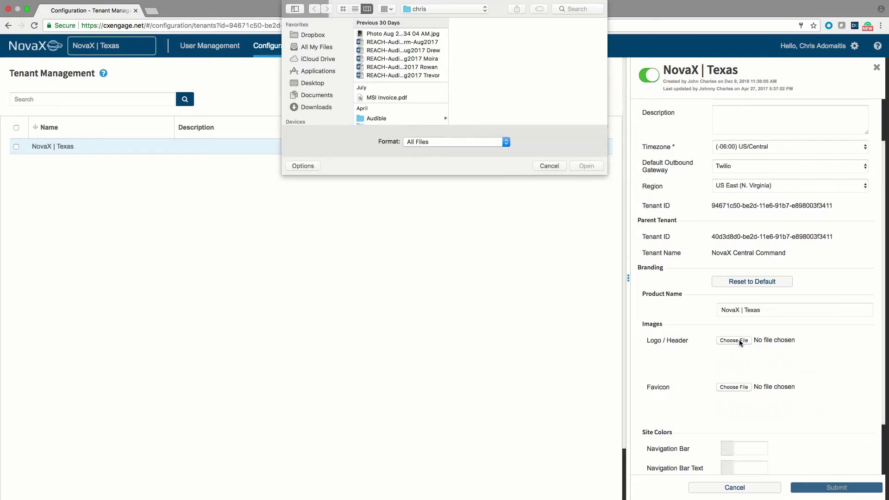
left_click(551, 166)
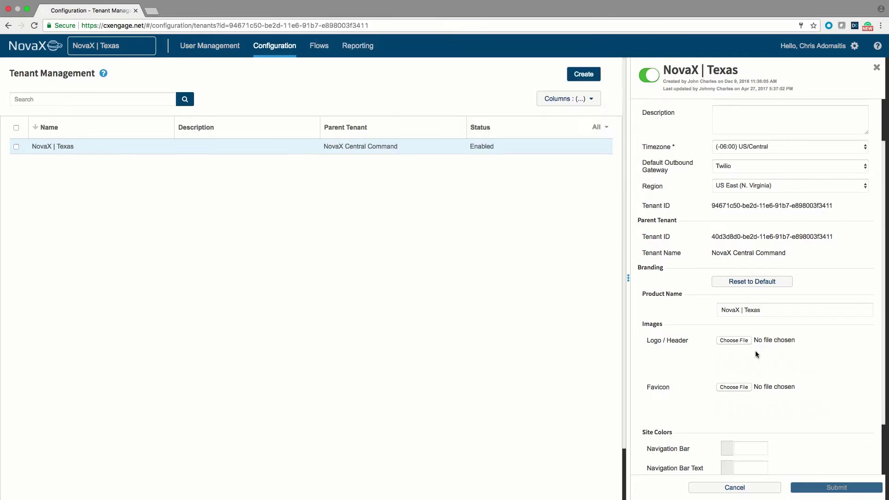
scroll(756, 352, "down", 3)
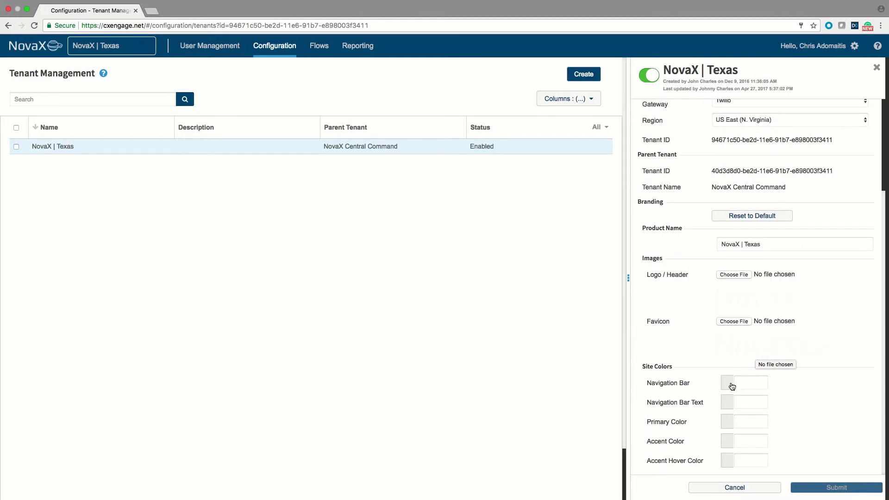
left_click(751, 383)
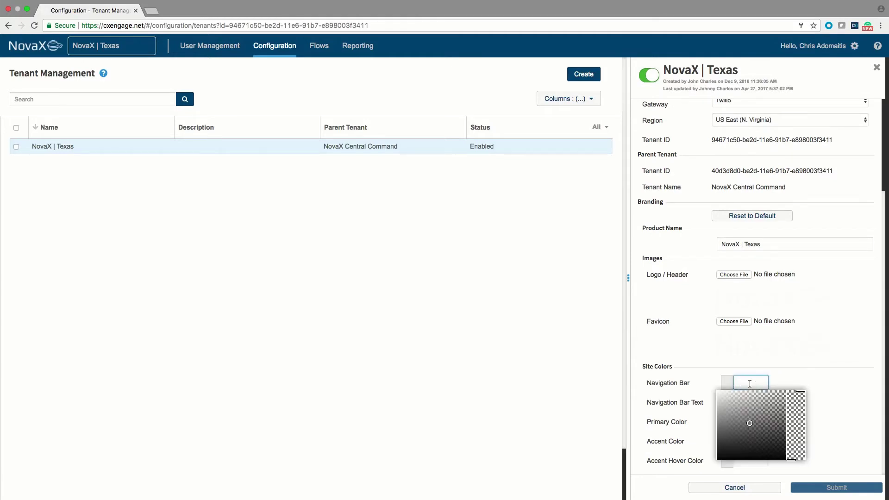
mouse_move(796, 393)
left_mouse_down()
mouse_move(804, 447)
mouse_move(798, 377)
left_mouse_up()
left_click(799, 378)
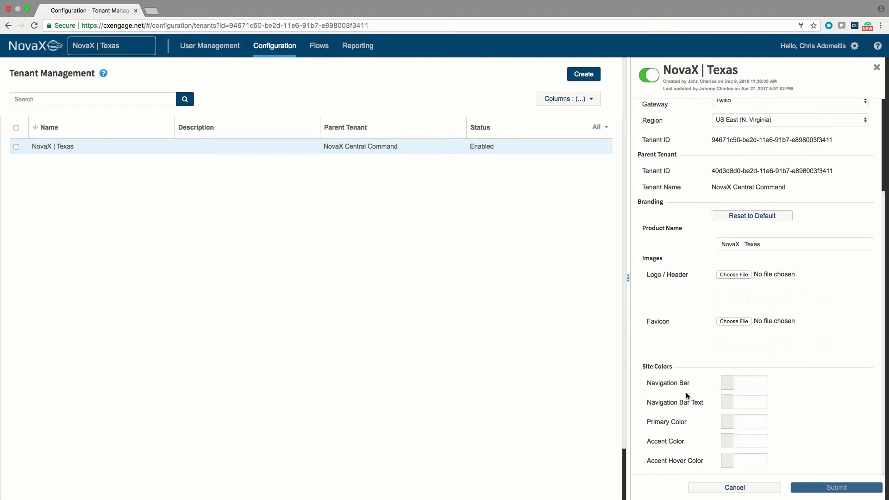
left_click(727, 384)
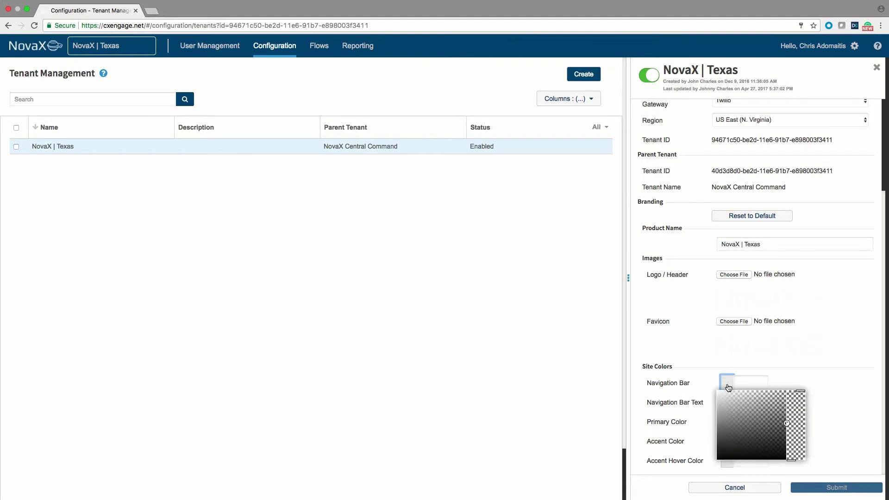
left_click_drag(763, 412, 717, 412)
mouse_move(791, 460)
left_mouse_down()
mouse_move(797, 387)
mouse_move(795, 442)
mouse_move(786, 430)
left_mouse_up()
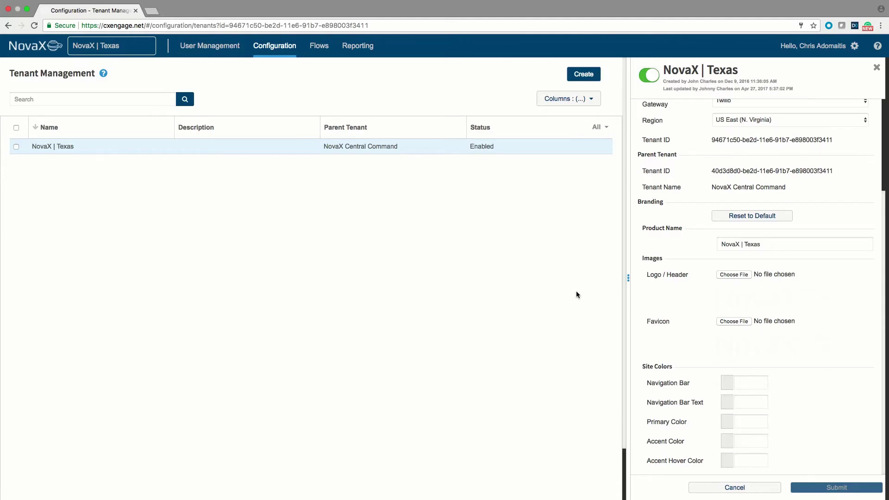
- Close the NovaX | Texas details and start a new tenant named 'Child Tenant'
left_click(877, 68)
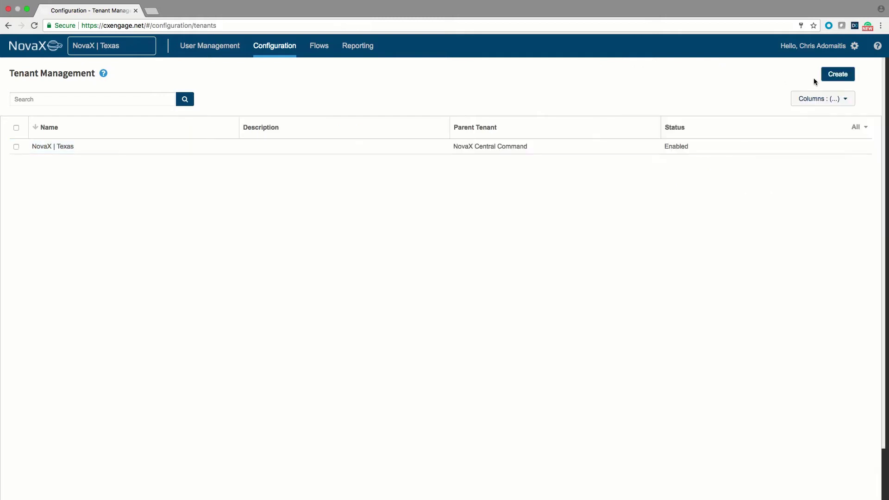
left_click(839, 75)
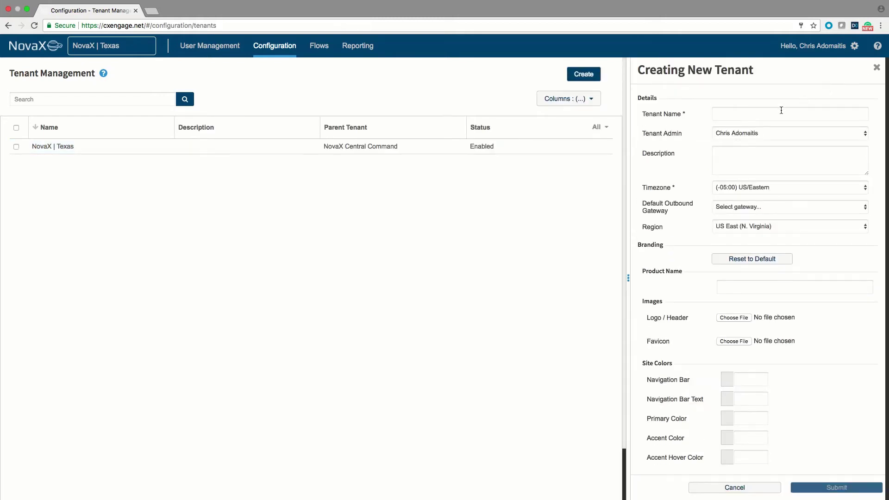
left_click(781, 110)
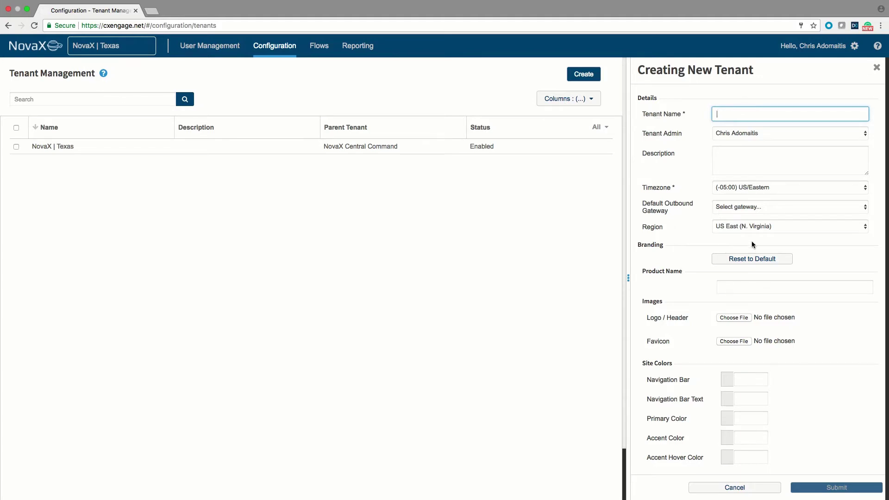
type("Child Tenant")
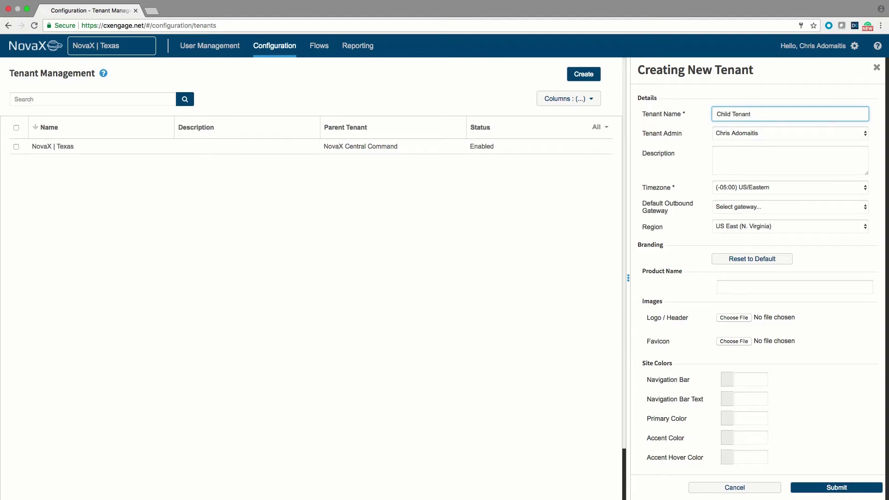
- Review the admin, gateway and US East (N. Virginia) region choices, then cancel and discard the draft
left_click(758, 131)
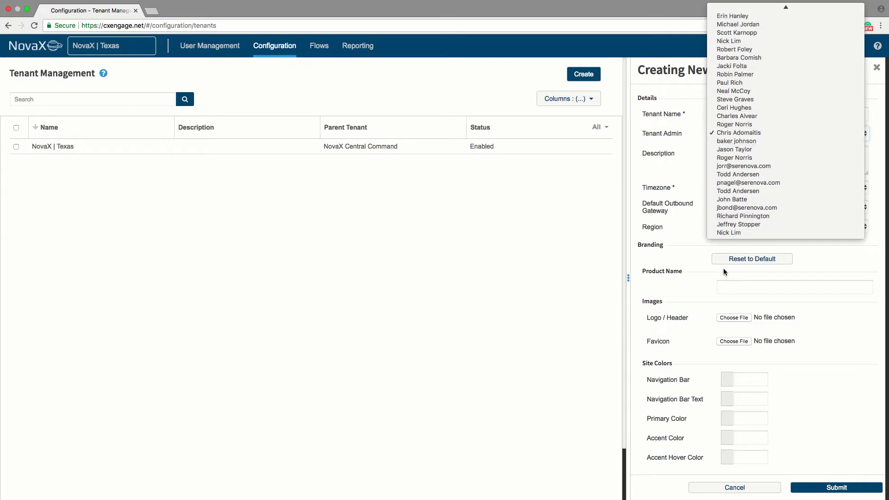
left_click(730, 250)
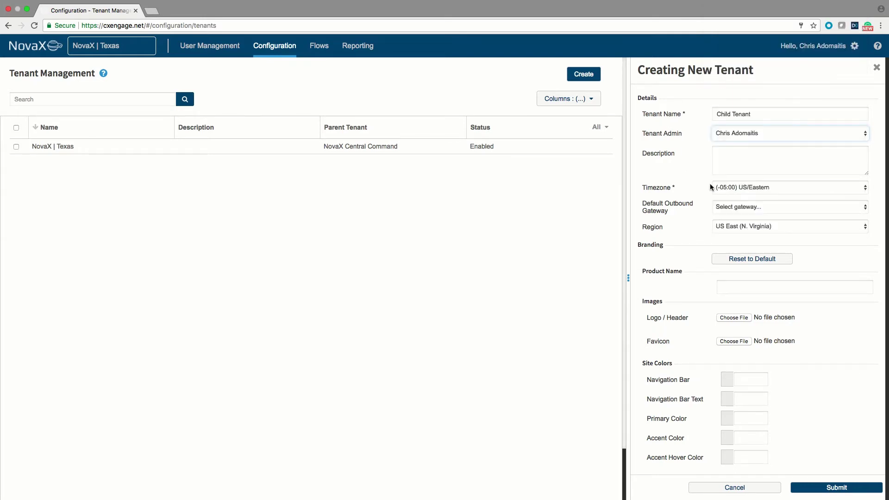
left_click(746, 209)
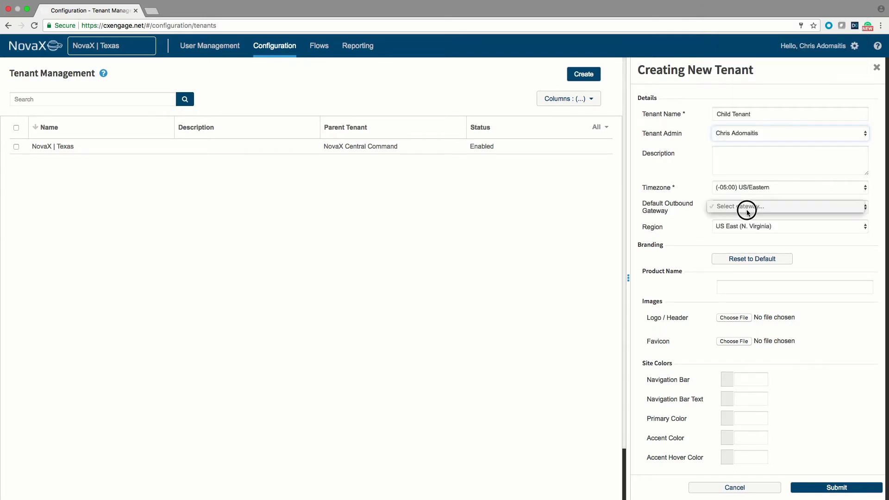
left_click(683, 211)
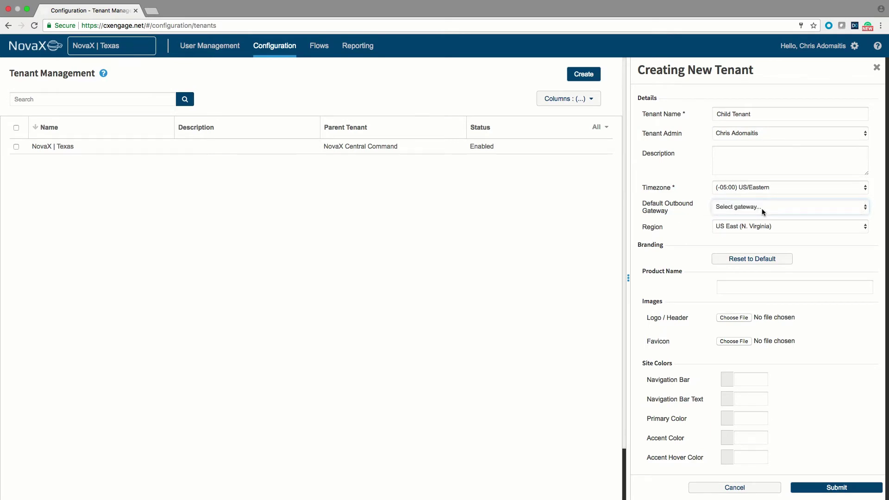
left_click(755, 227)
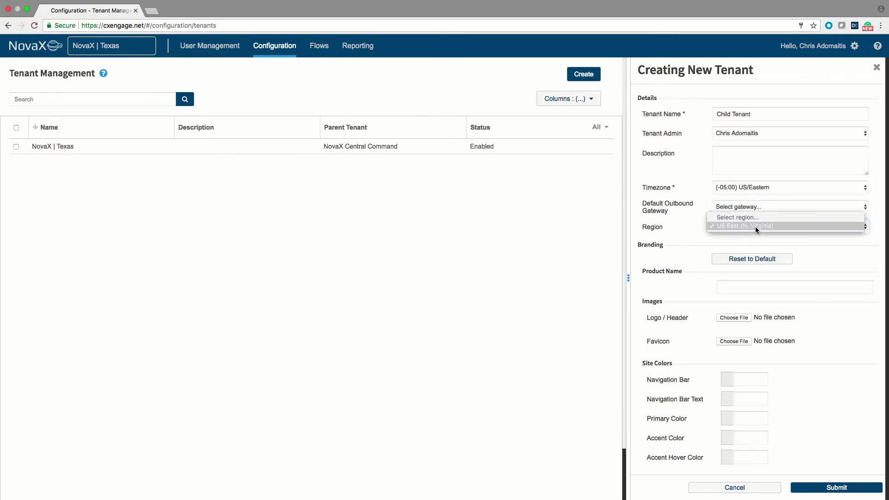
left_click(751, 228)
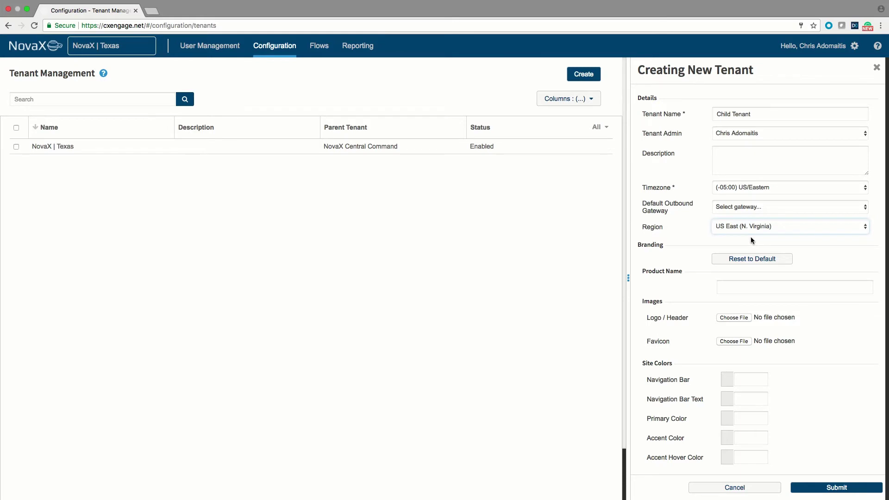
left_click(748, 489)
left_click(521, 89)
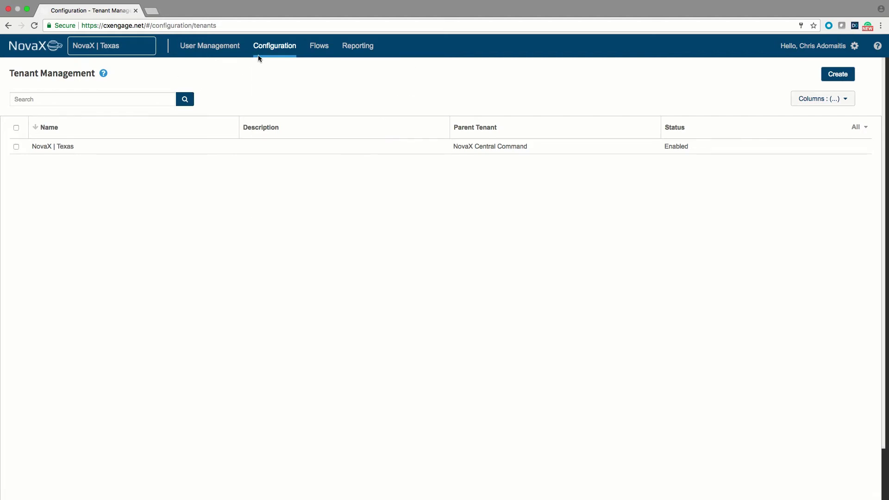
- Go to Configuration > Integrations to view the tenant's integrations, starting with birst
mouse_move(276, 55)
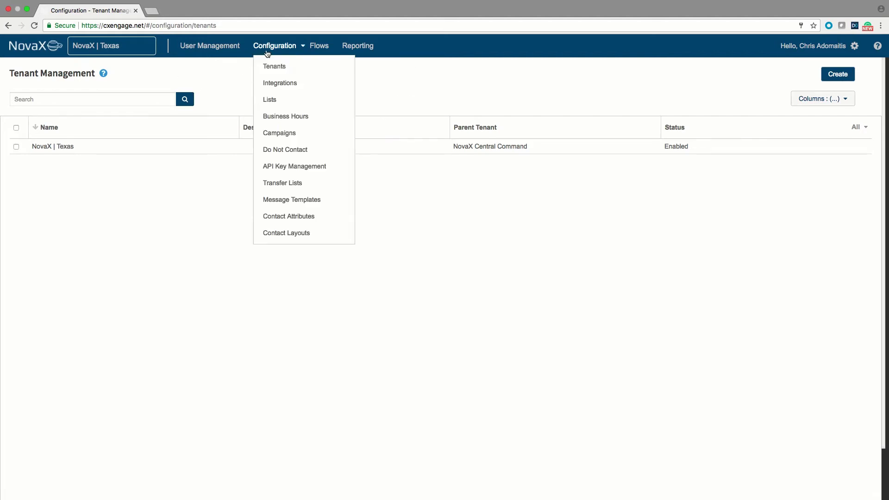
left_click(279, 84)
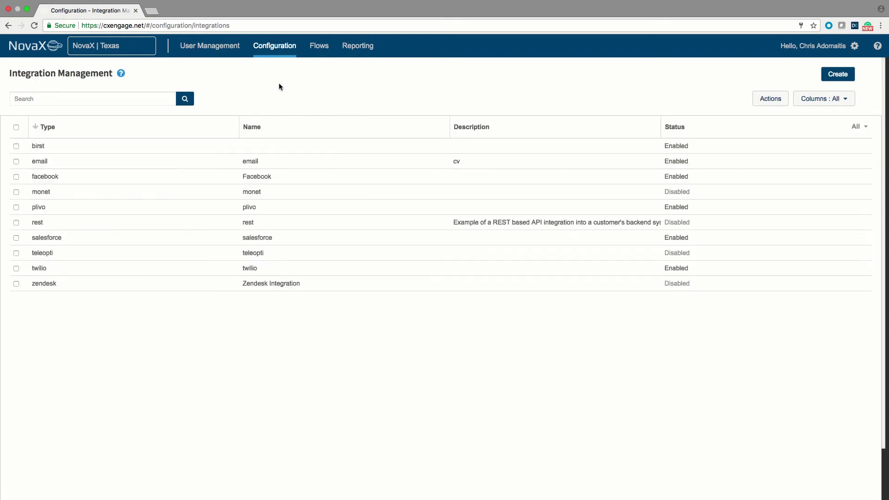
mouse_move(282, 58)
- Inspect the birst, email, facebook and twilio integration details, ending on twilio
left_click(449, 149)
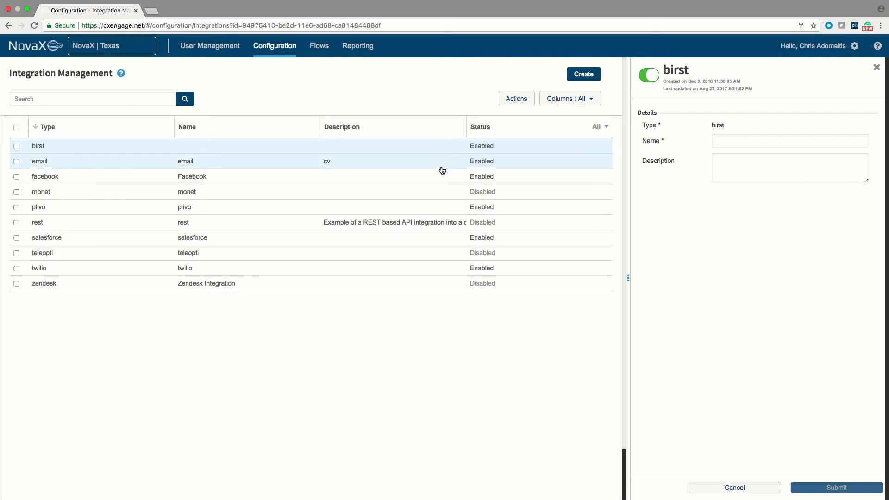
left_click(442, 170)
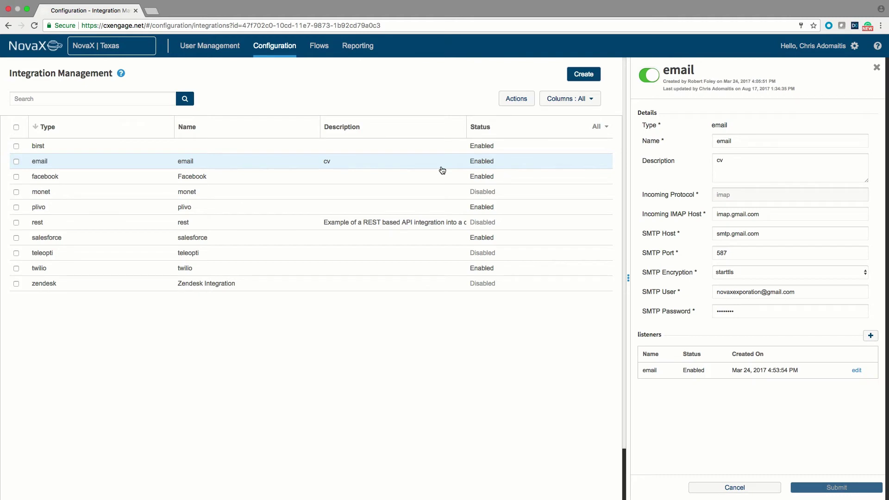
left_click(407, 183)
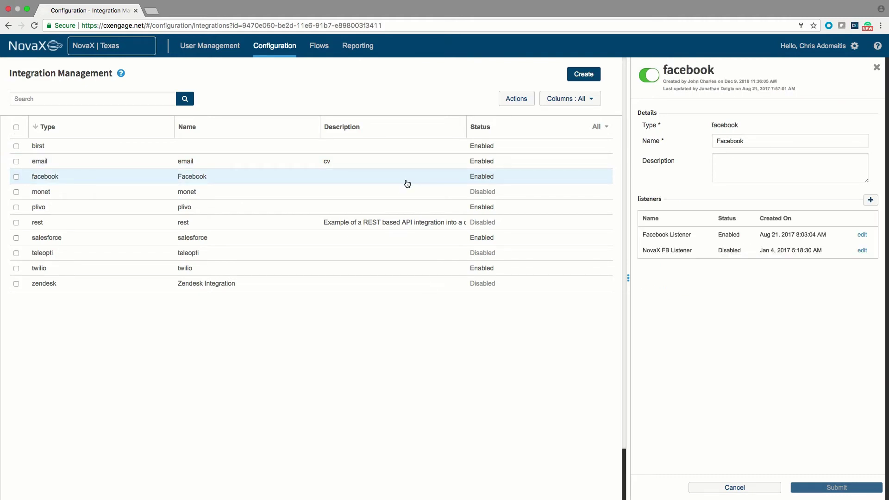
left_click(384, 275)
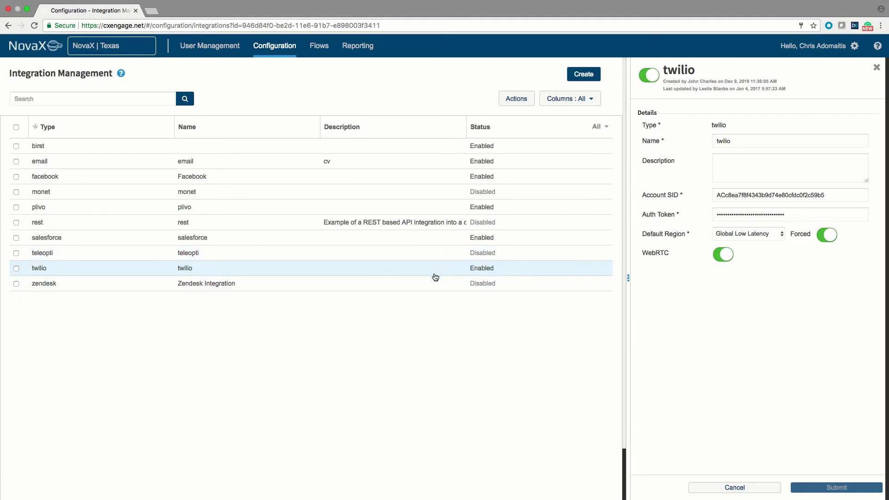
left_click(356, 168)
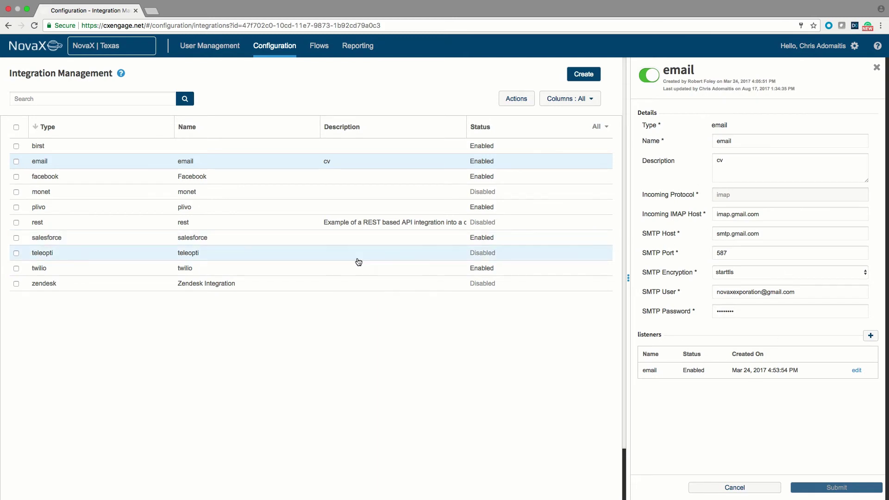
left_click(281, 269)
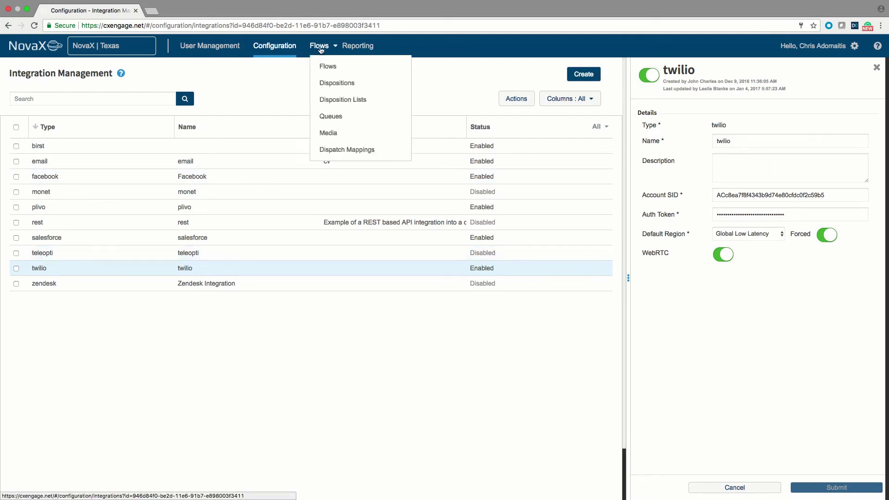
- Go to Configuration > Lists and open the Disposition Codes list with codes 201–208
mouse_move(274, 46)
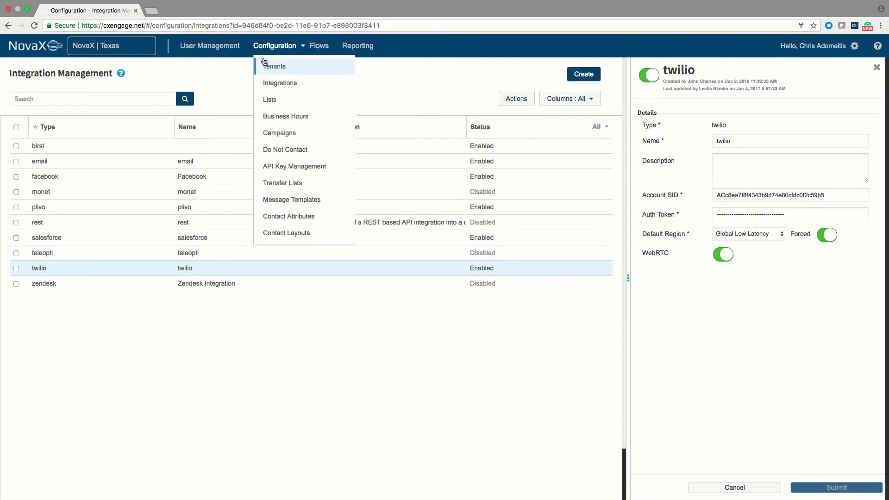
left_click(286, 106)
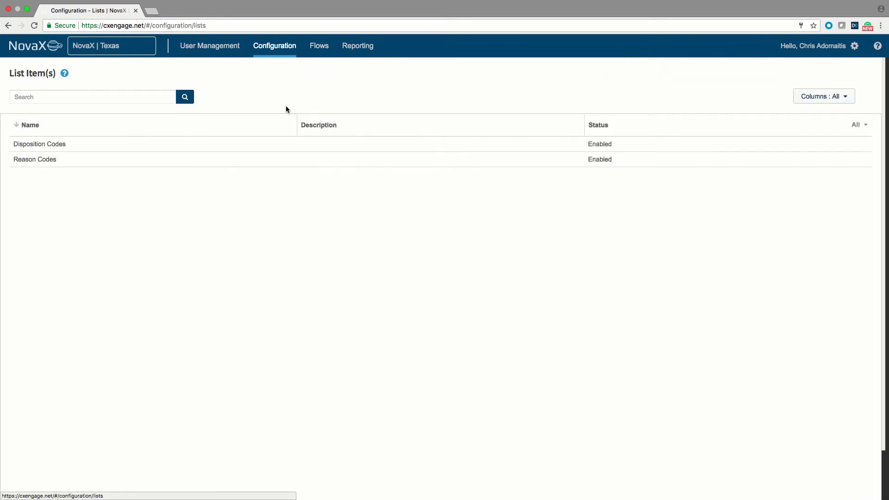
left_click(286, 144)
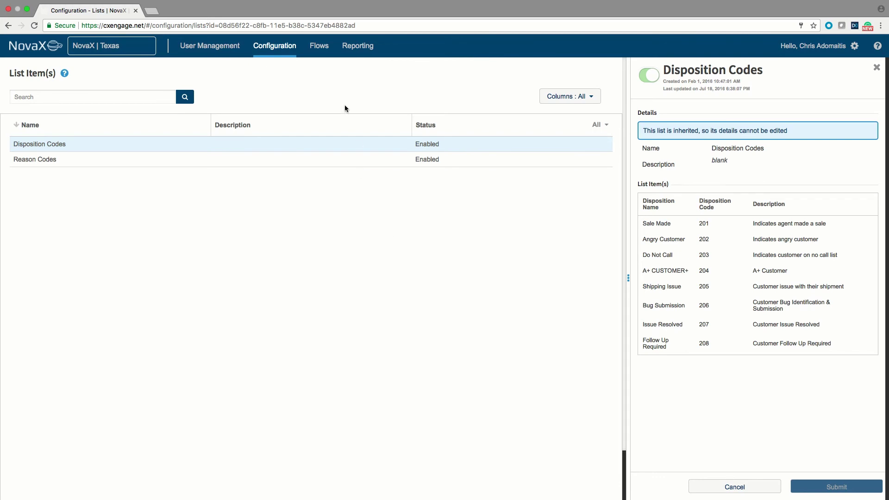
- Open the NovaX | Kronogård business hours schedule and confirm its timezone stays Europe/Stockholm
mouse_move(292, 55)
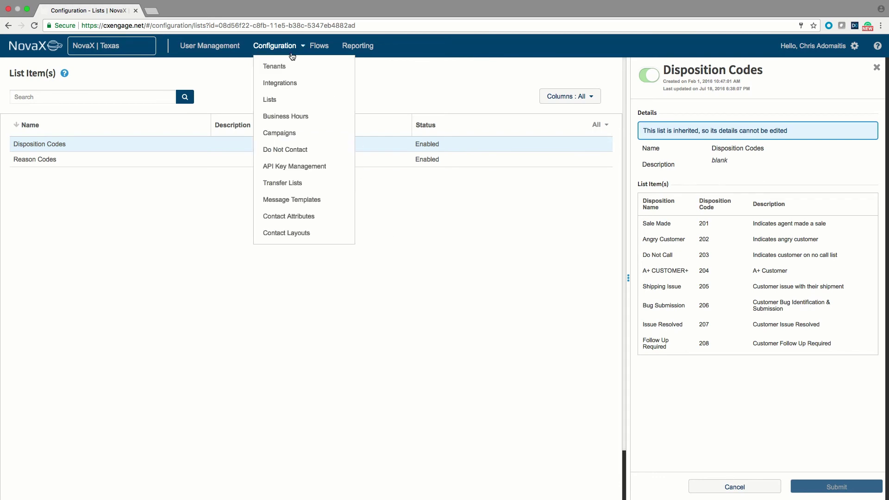
left_click(295, 121)
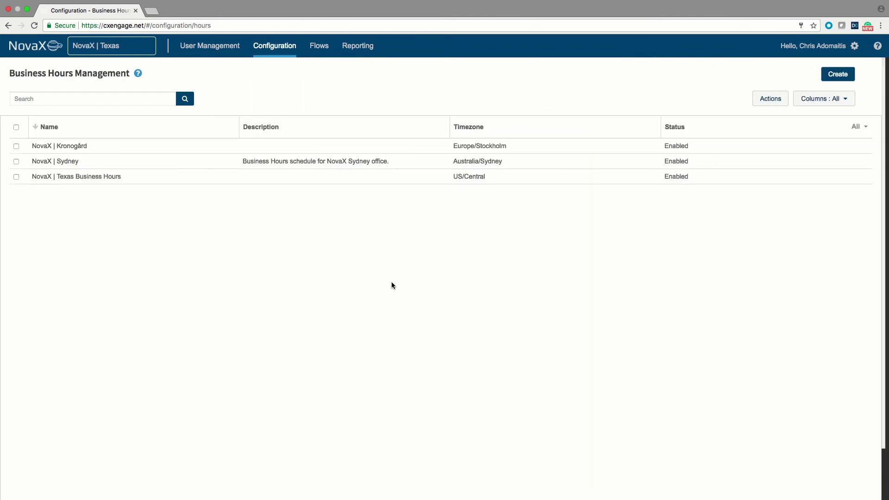
left_click(206, 147)
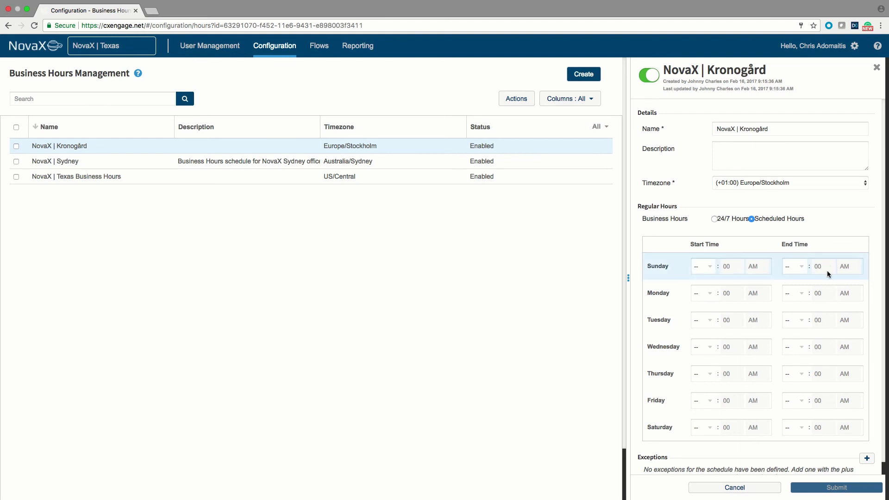
scroll(827, 274, "down", 1)
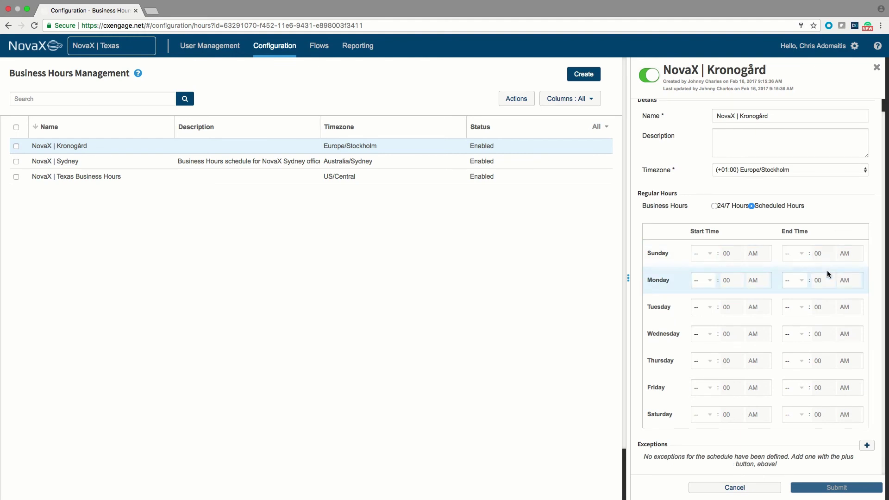
scroll(828, 271, "up", 1)
left_click(785, 183)
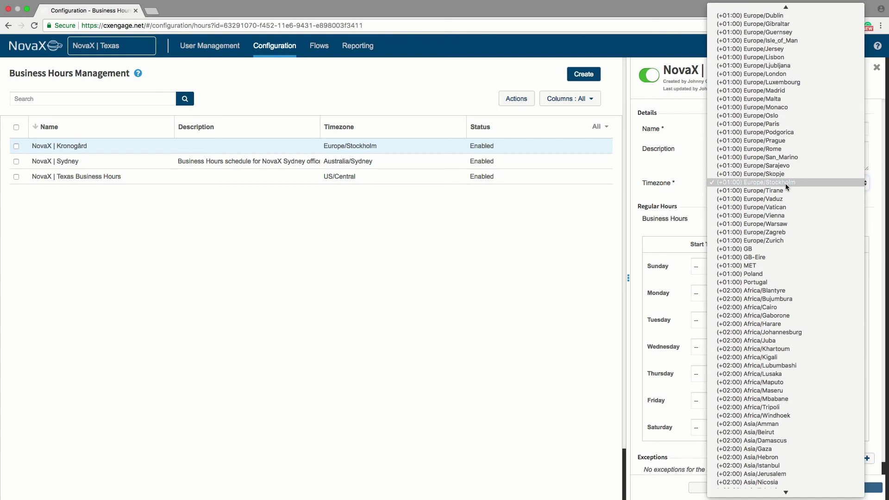
left_click(676, 195)
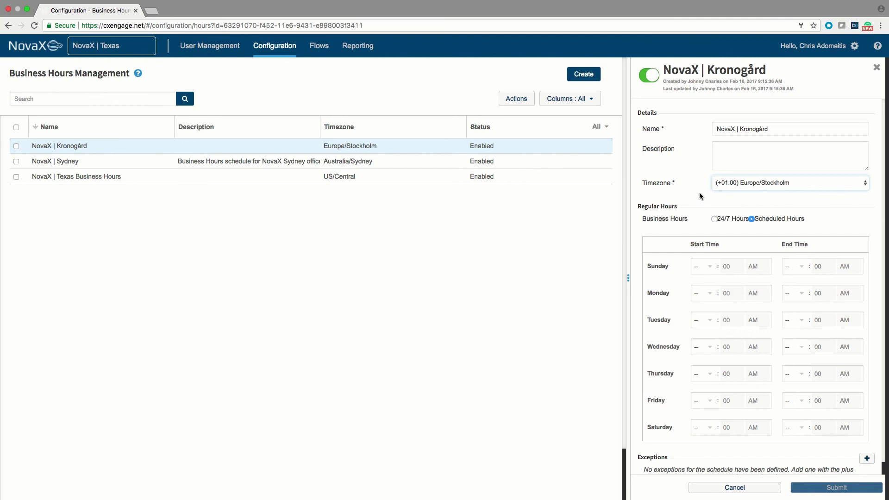
- Toggle Kronogård to 24/7 and back to Scheduled Hours, then add an all-day 2017-09-01 exception
scroll(683, 170, "down", 1)
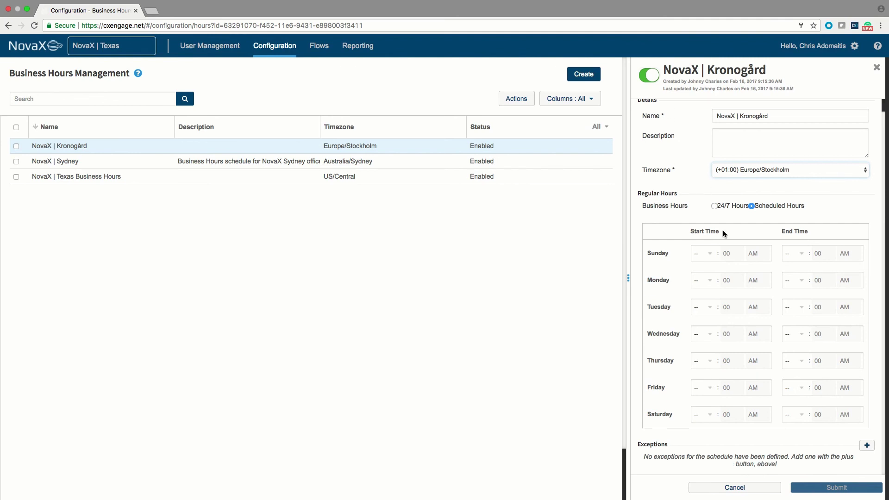
left_click(714, 206)
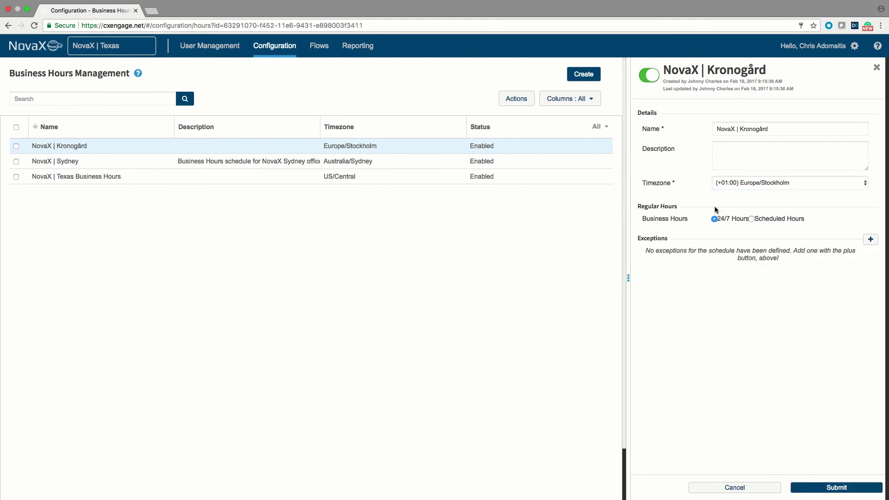
left_click(752, 219)
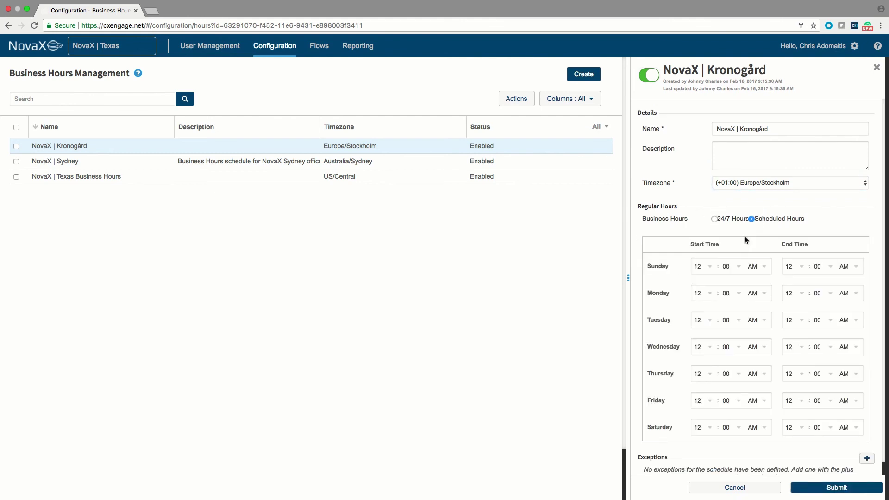
scroll(745, 236, "down", 1)
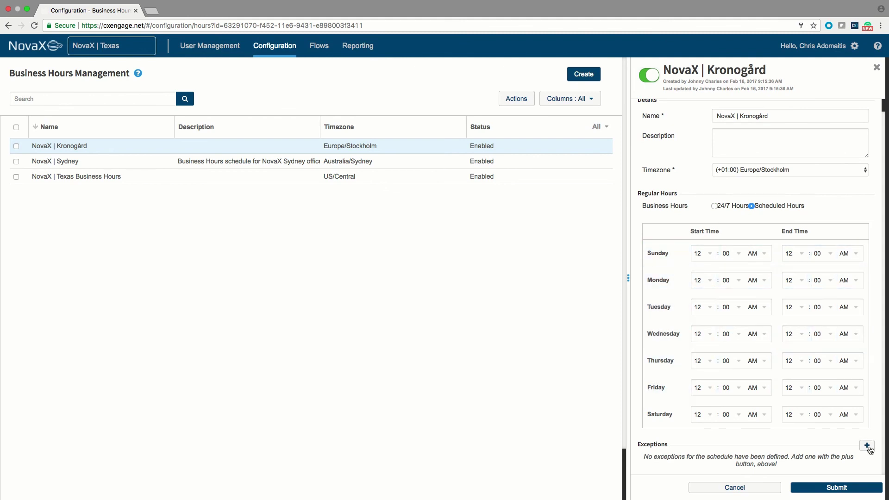
left_click(868, 446)
scroll(829, 449, "down", 3)
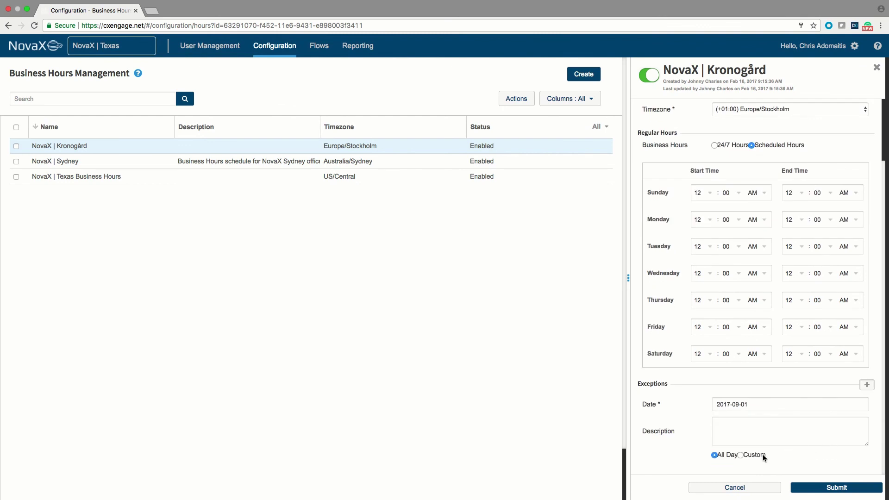
- Cancel the Kronogård schedule edits and confirm discarding the unsaved changes
left_click(762, 490)
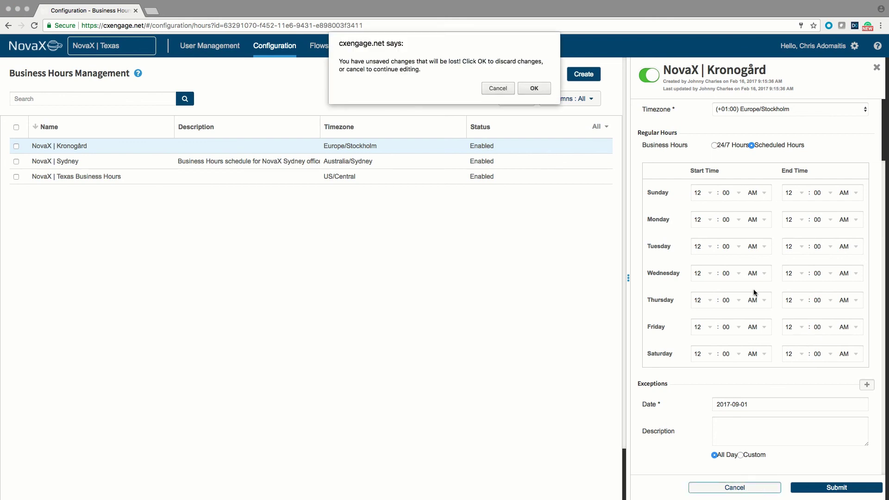
left_click(535, 89)
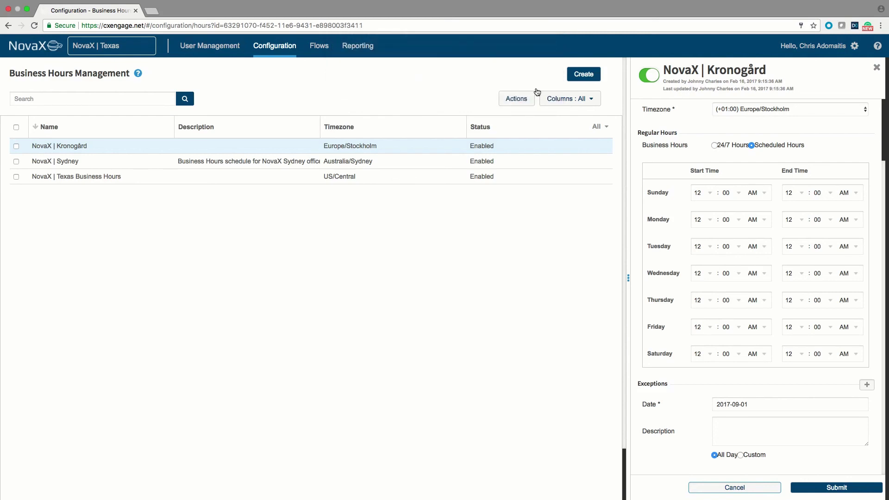